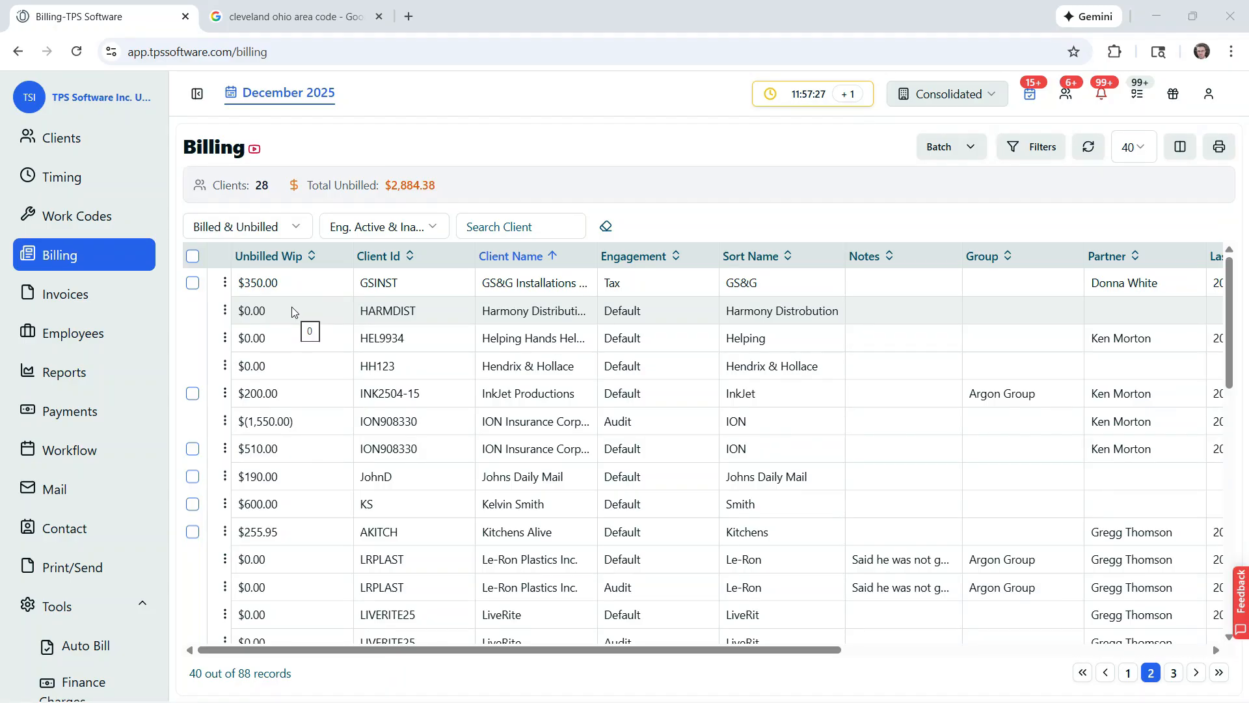
- Start a progress bill for Harmony Distribution and set its billing amount to 1,000.00
{"action": "left_click", "coordinate": [225, 311]}
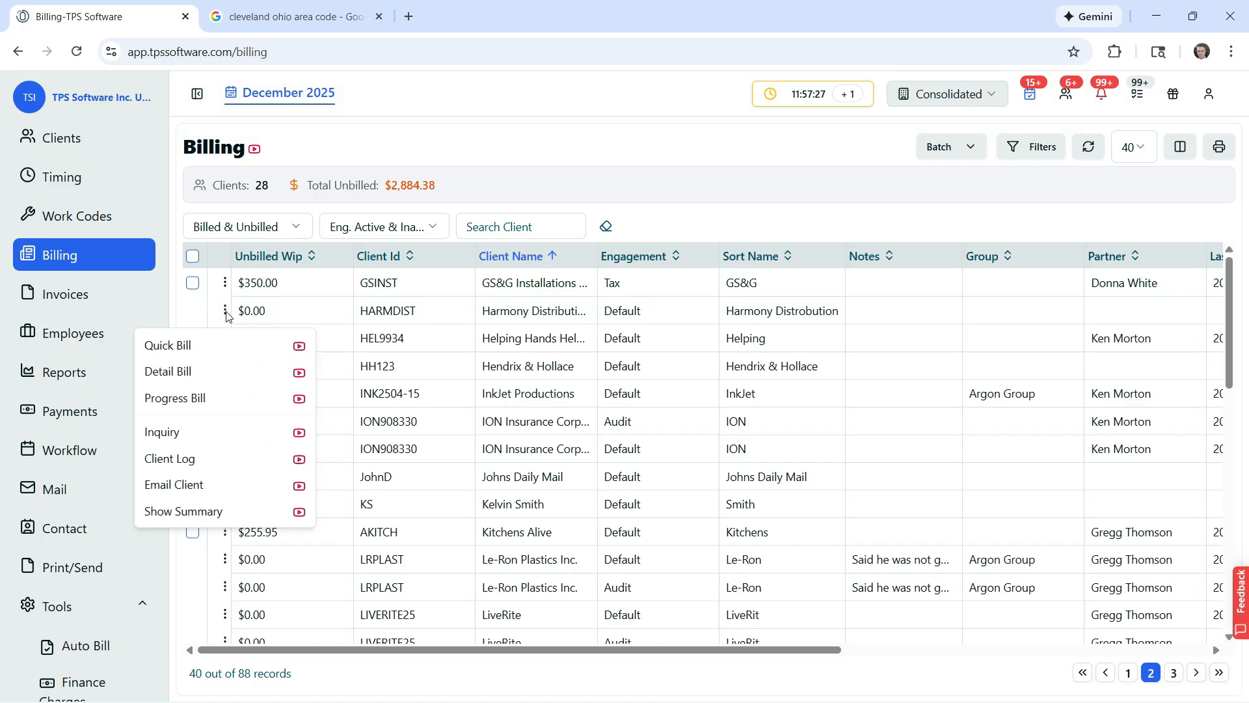
{"action": "left_click", "coordinate": [228, 398]}
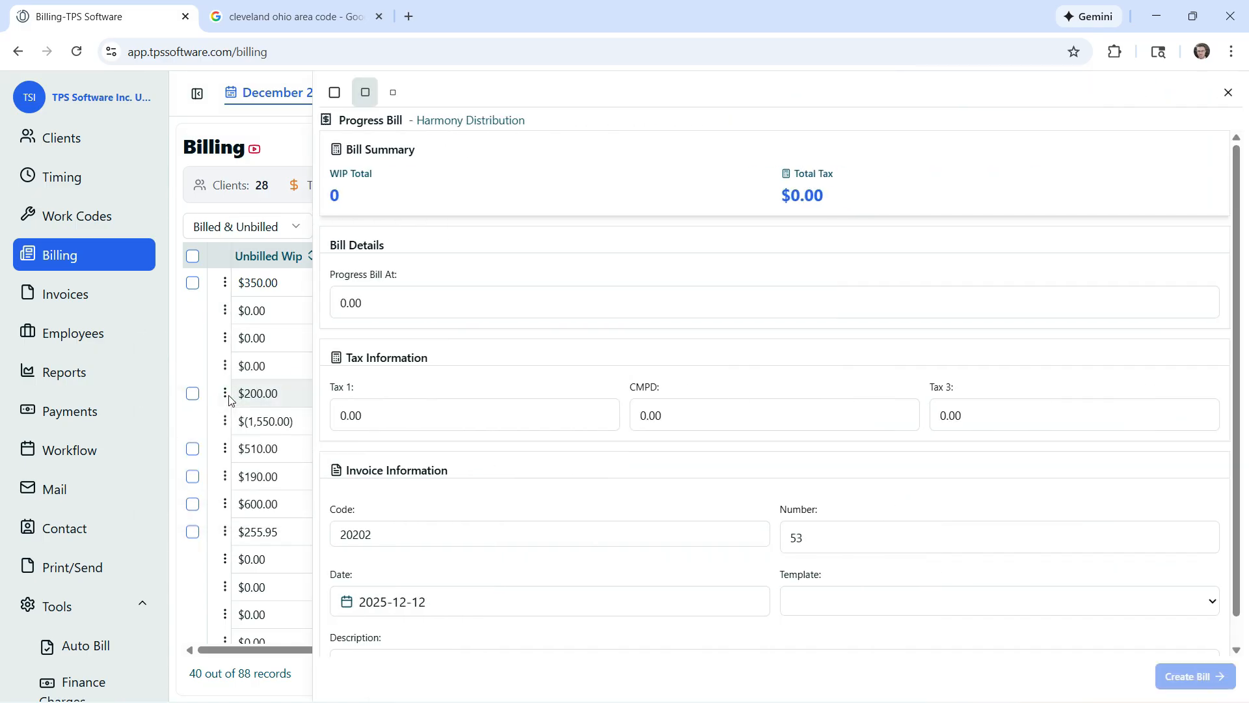
{"action": "left_click", "coordinate": [385, 306]}
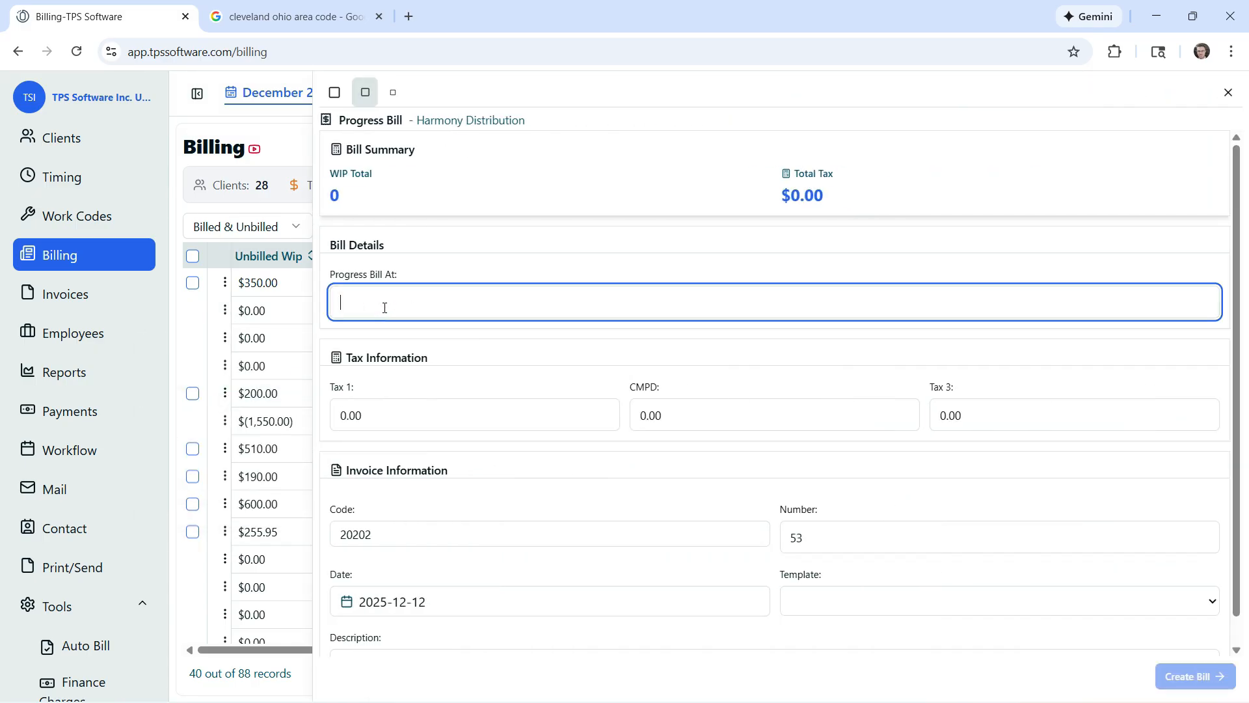
{"action": "type", "text": "1000"}
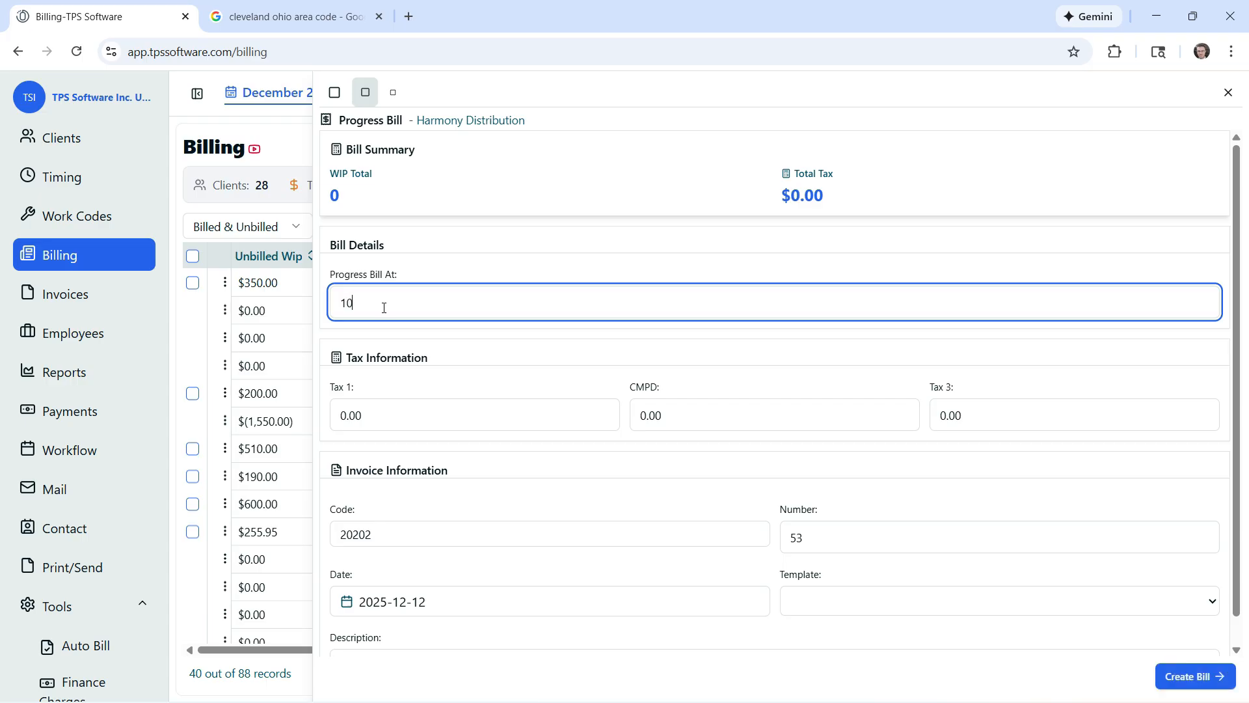
{"action": "left_click", "coordinate": [491, 272]}
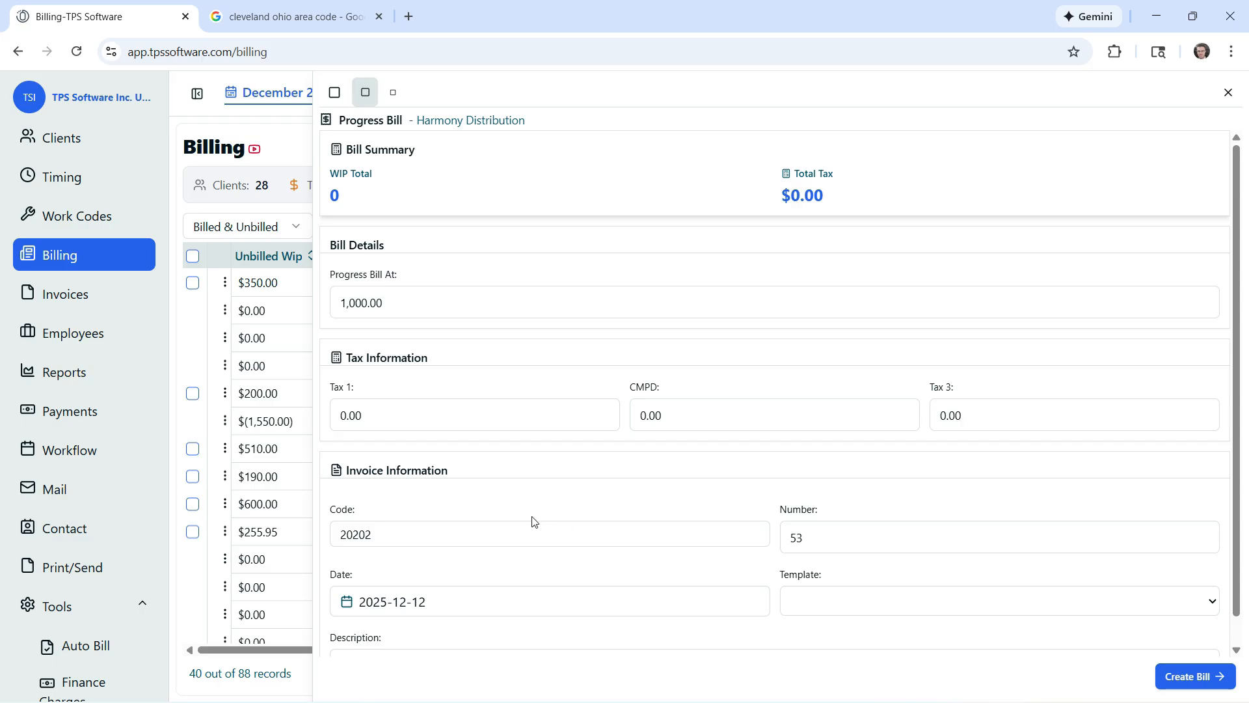
- Assign invoice template ID2 to the progress bill and create the bill
{"action": "scroll", "coordinate": [534, 520], "scroll_direction": "down", "scroll_amount": 1}
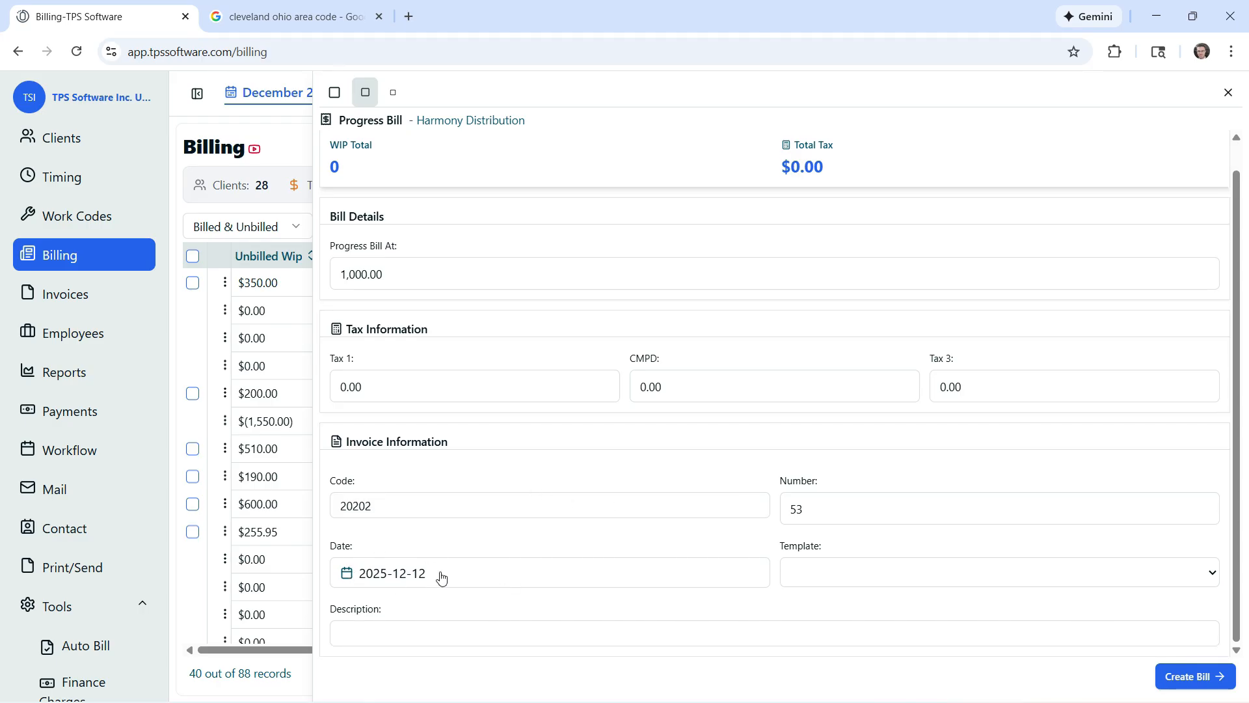
{"action": "left_click", "coordinate": [812, 579]}
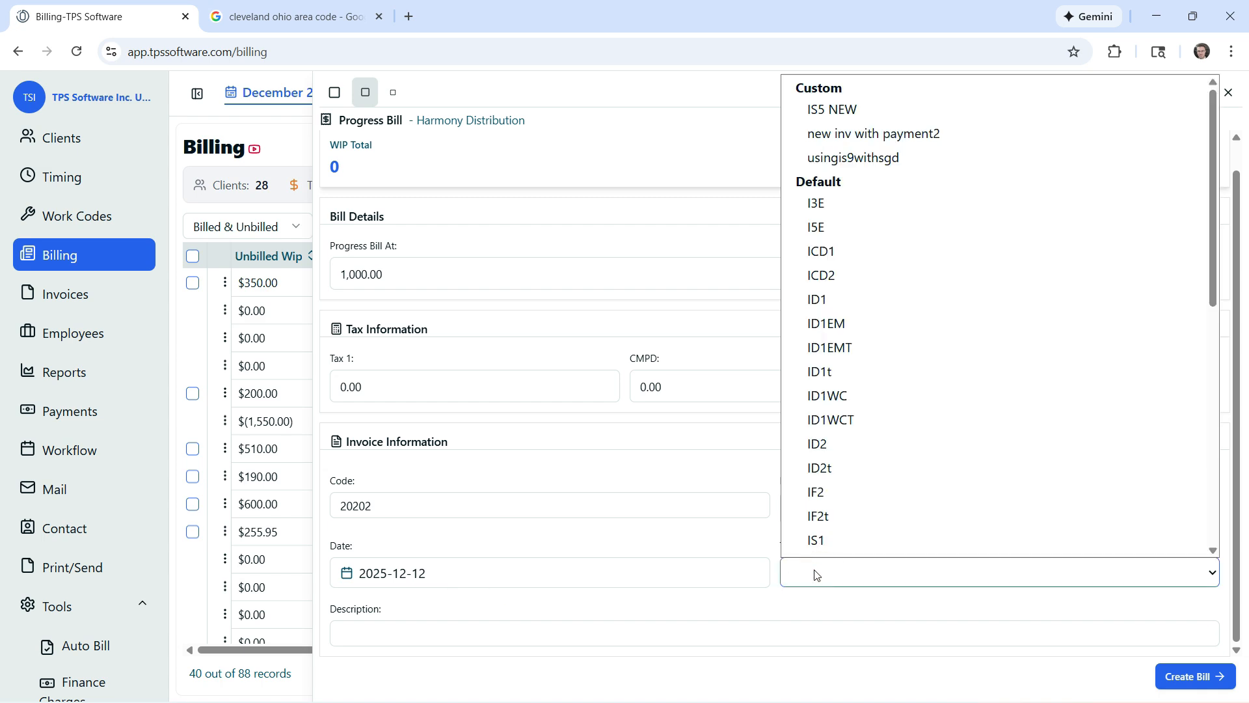
{"action": "left_click", "coordinate": [821, 444]}
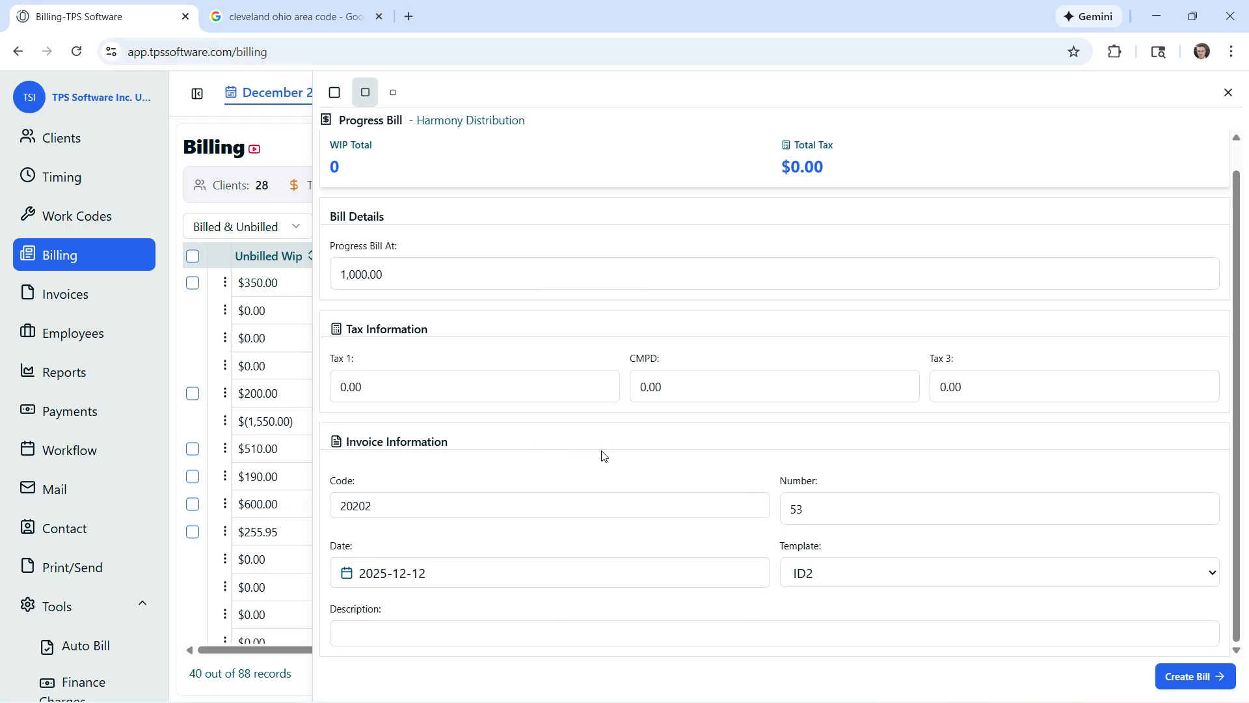
{"action": "left_click", "coordinate": [1172, 680]}
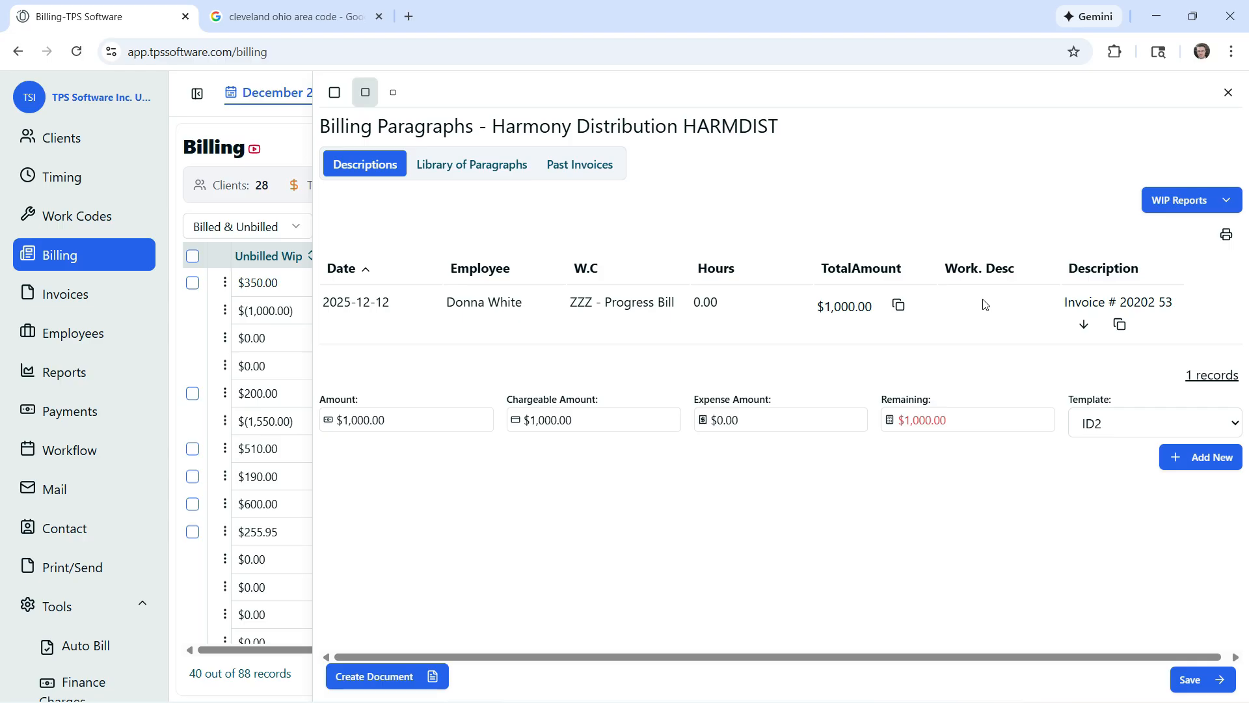
- Add library paragraph 130, "Preparation of audited financial statements", to the progress invoice
{"action": "left_click", "coordinate": [451, 170]}
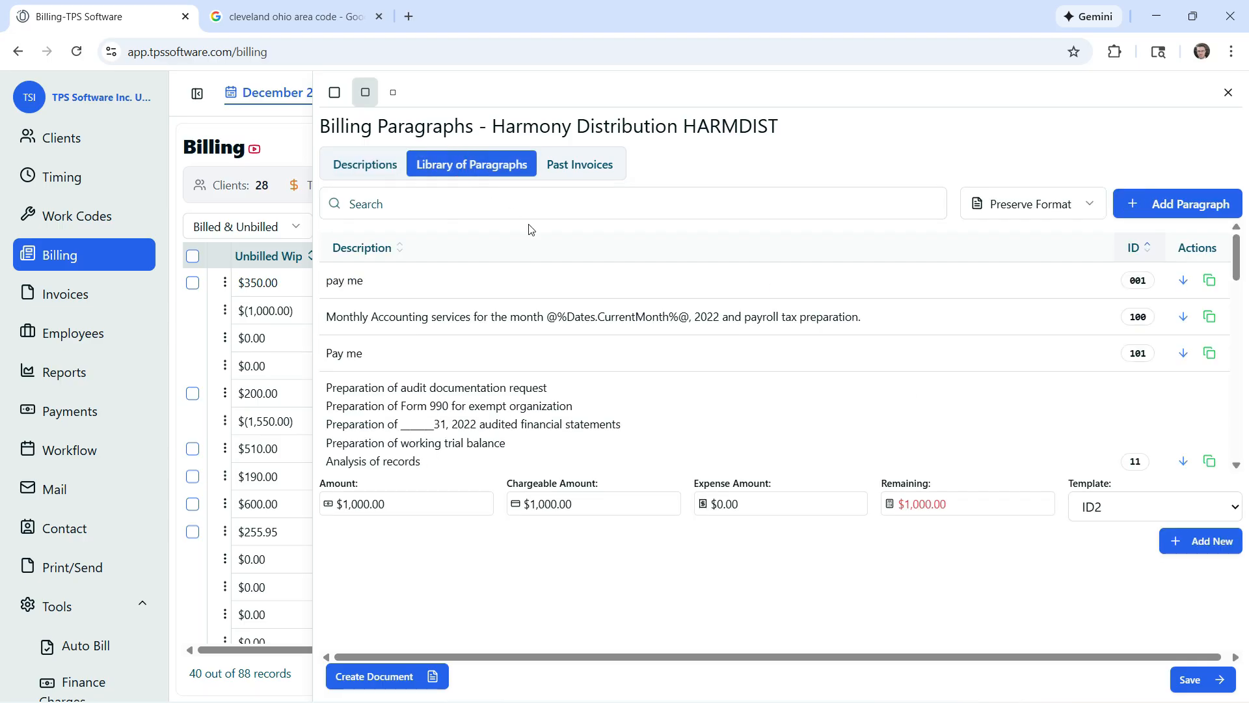
{"action": "scroll", "coordinate": [535, 384], "scroll_direction": "down", "scroll_amount": 5}
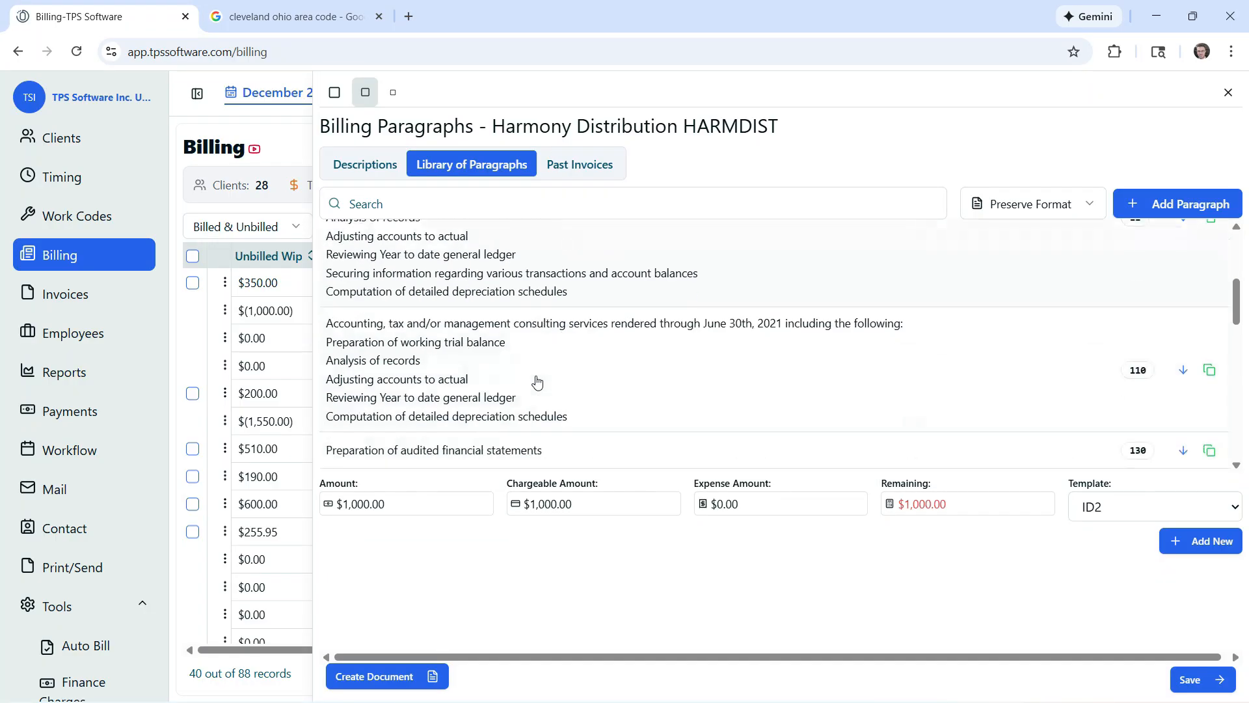
{"action": "scroll", "coordinate": [537, 382], "scroll_direction": "down", "scroll_amount": 4}
{"action": "scroll", "coordinate": [537, 377], "scroll_direction": "up", "scroll_amount": 2}
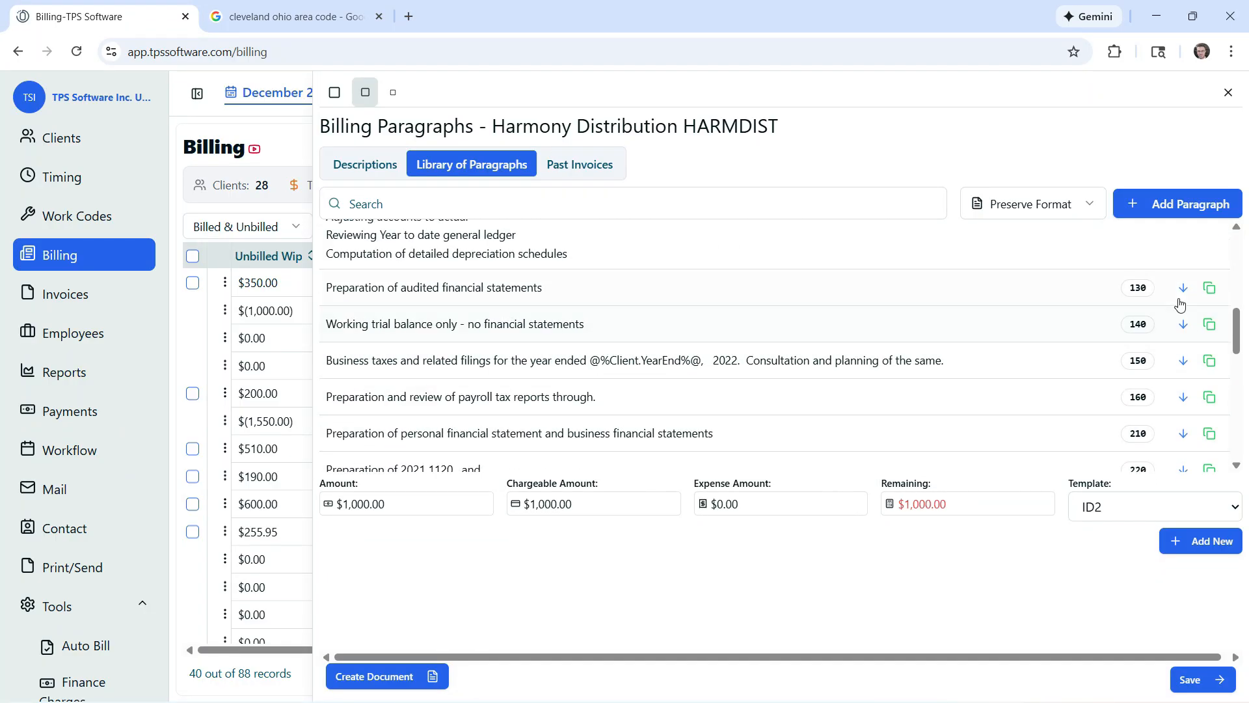
{"action": "left_click", "coordinate": [1182, 287]}
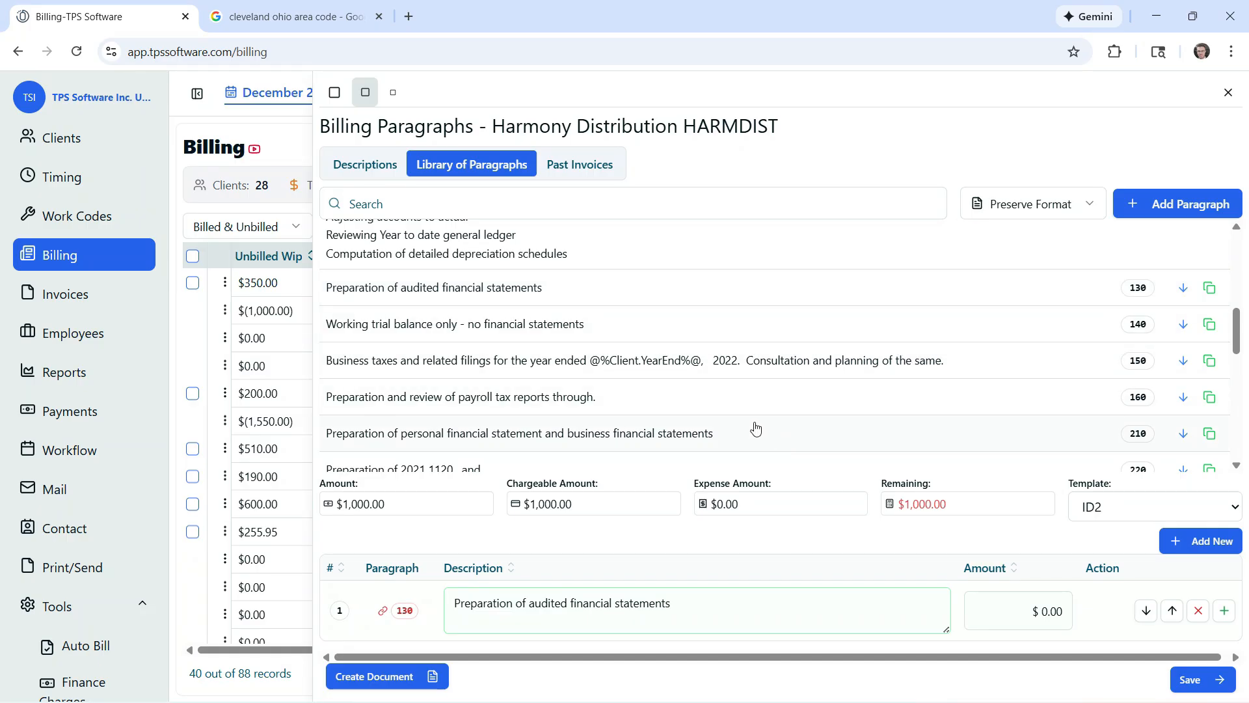
- Look through the other library paragraphs and the client's past invoices
{"action": "scroll", "coordinate": [755, 426], "scroll_direction": "down", "scroll_amount": 3}
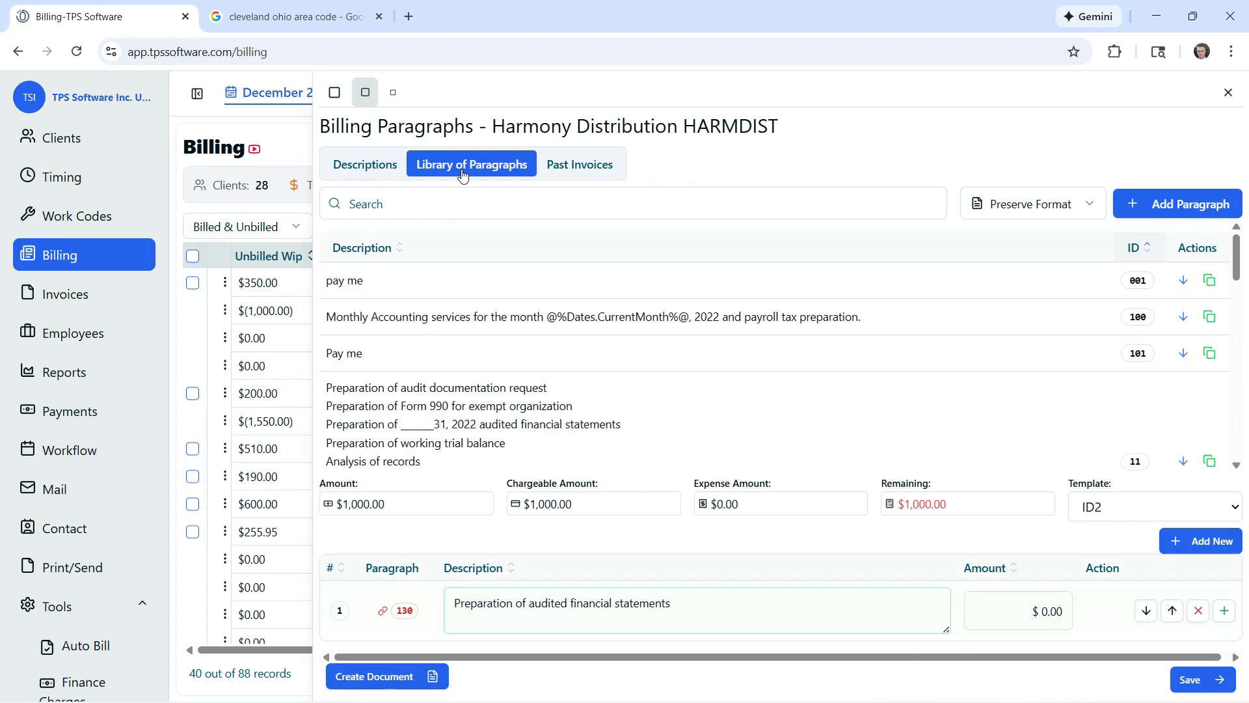
{"action": "left_click", "coordinate": [585, 171]}
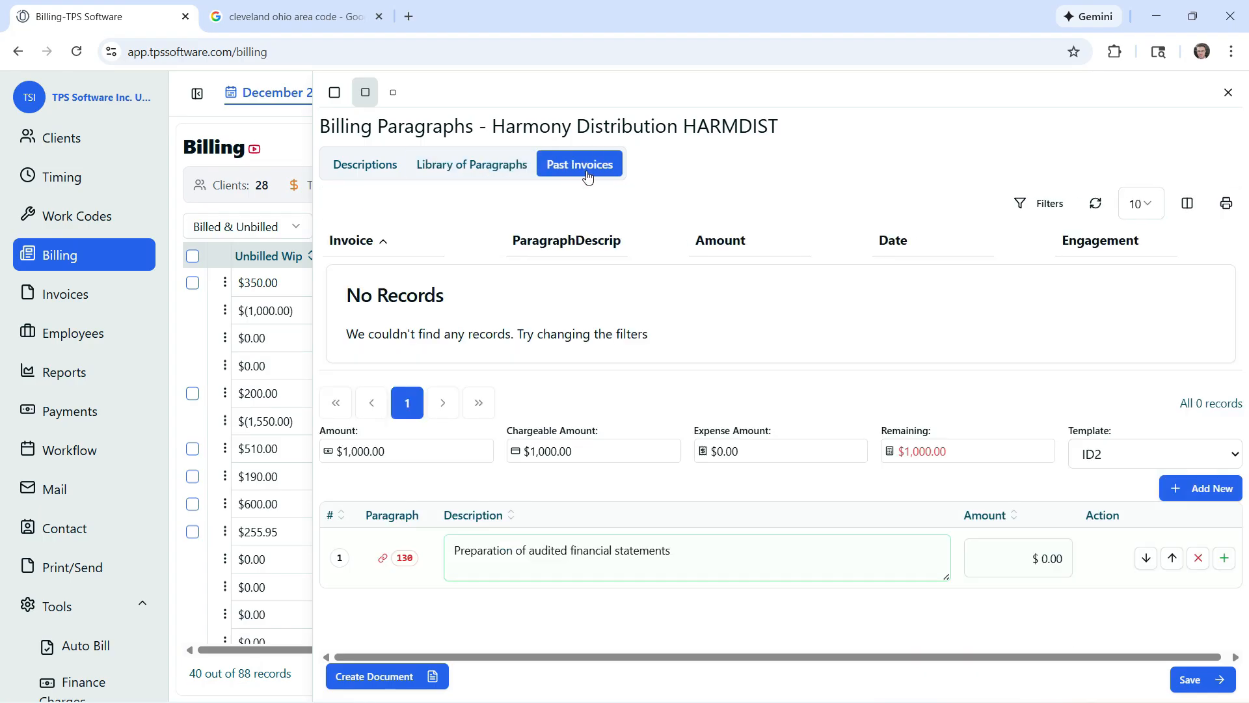
{"action": "left_click", "coordinate": [471, 165]}
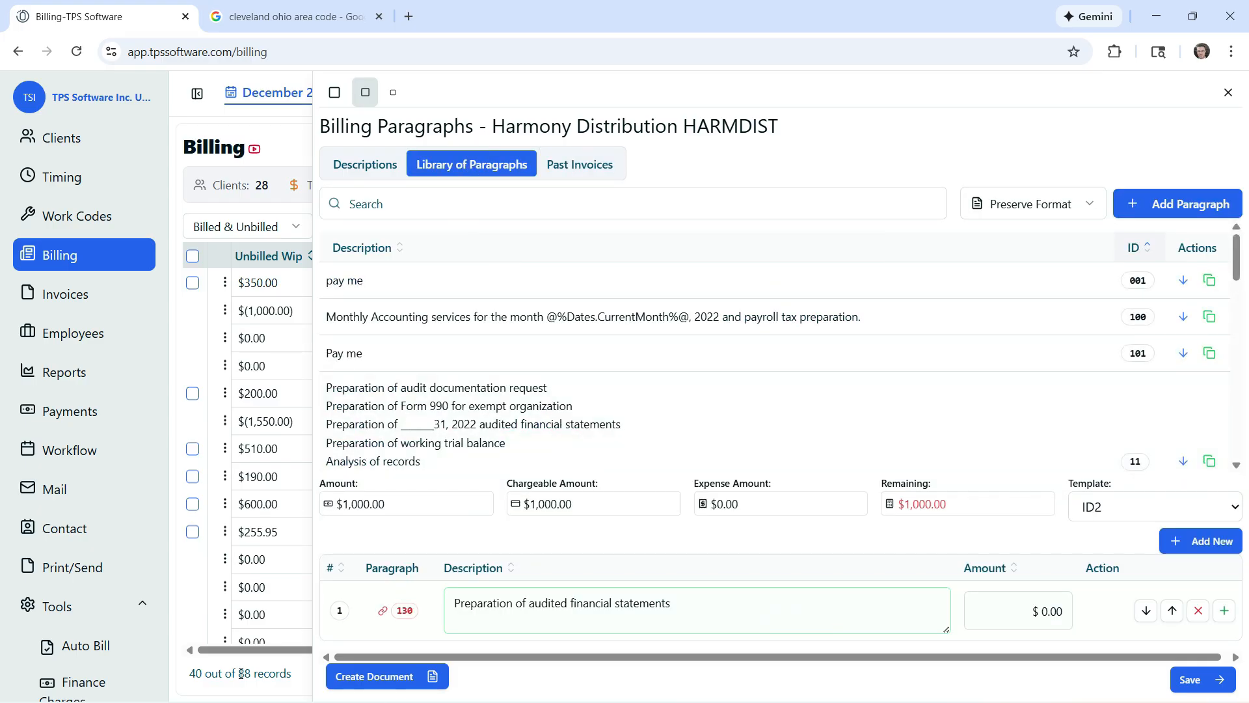
- Create the progress invoice document and save the billing paragraphs
{"action": "left_click", "coordinate": [384, 676]}
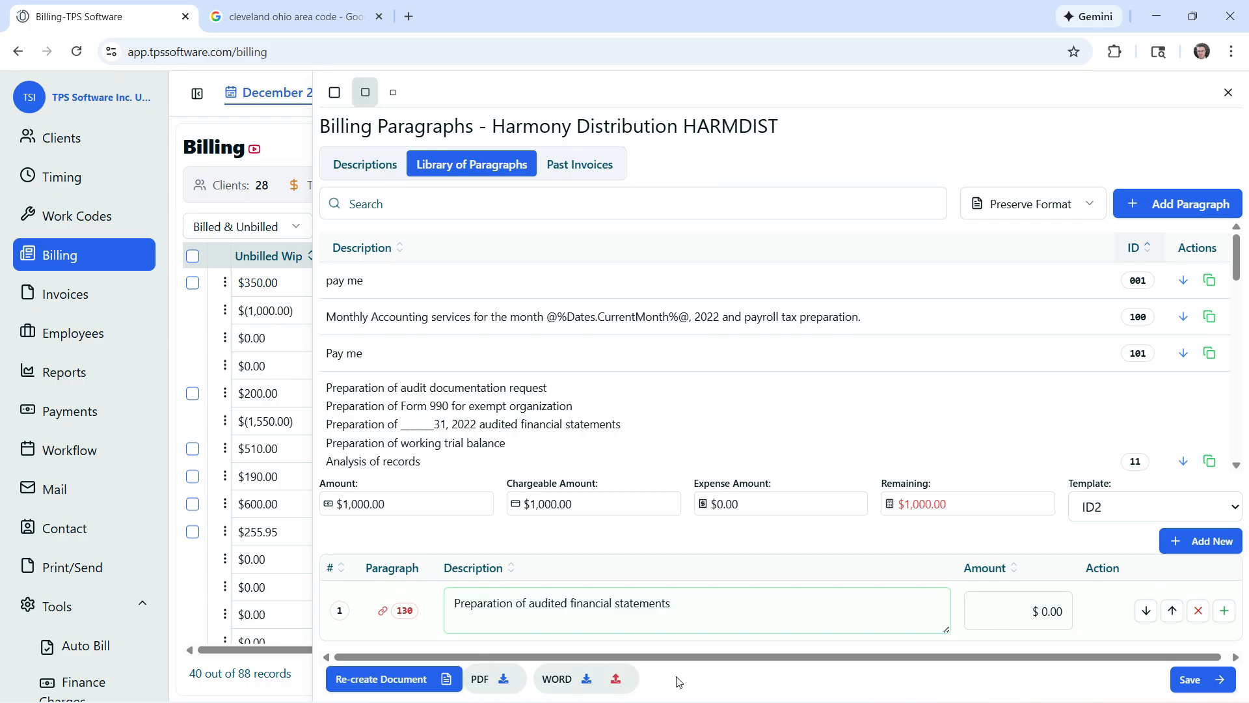
{"action": "left_click", "coordinate": [1188, 680]}
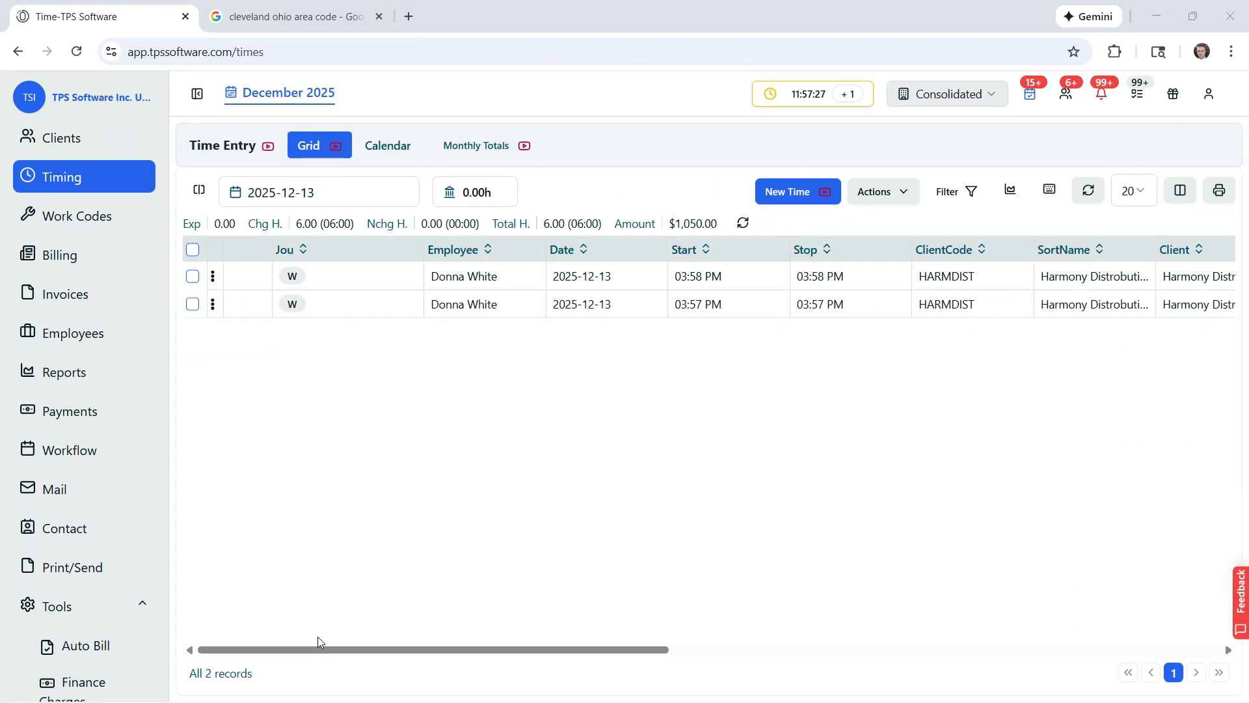
- Examine the work codes, hours and amounts of the Harmony Distribution time entries dated 2025-12-13
{"action": "left_click_drag", "start_coordinate": [304, 650], "coordinate": [797, 654]}
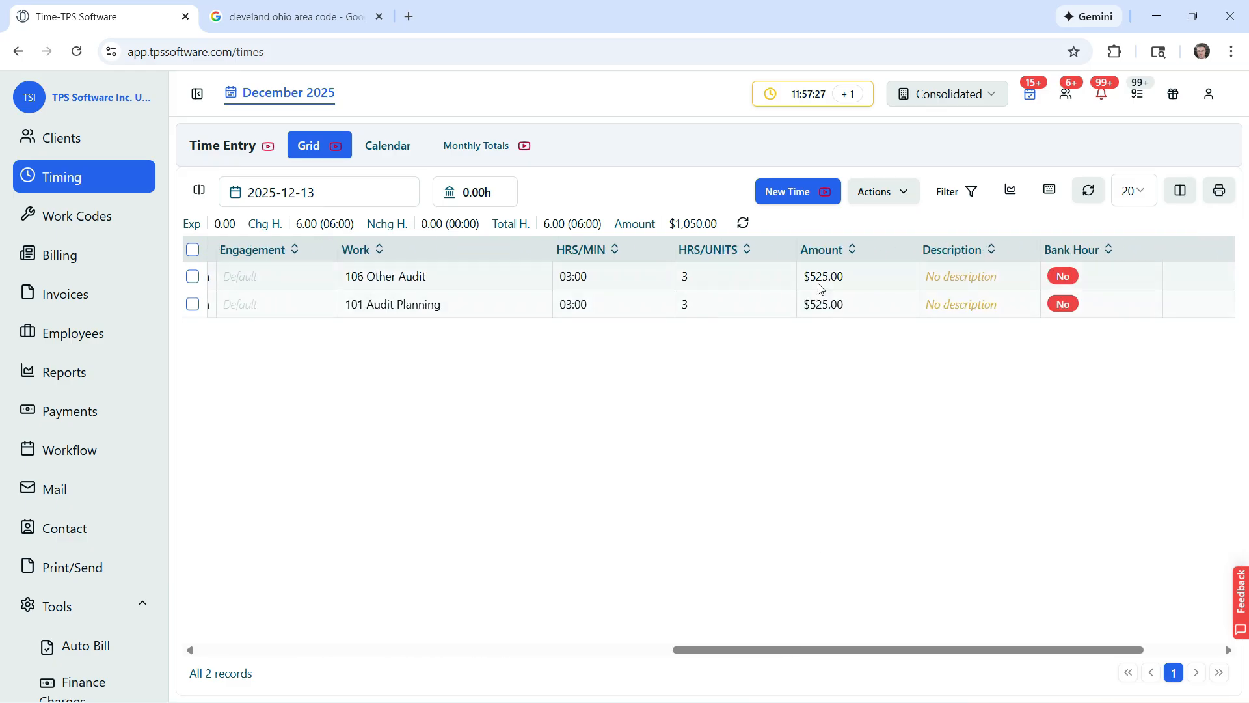
{"action": "left_click_drag", "start_coordinate": [831, 653], "coordinate": [238, 653]}
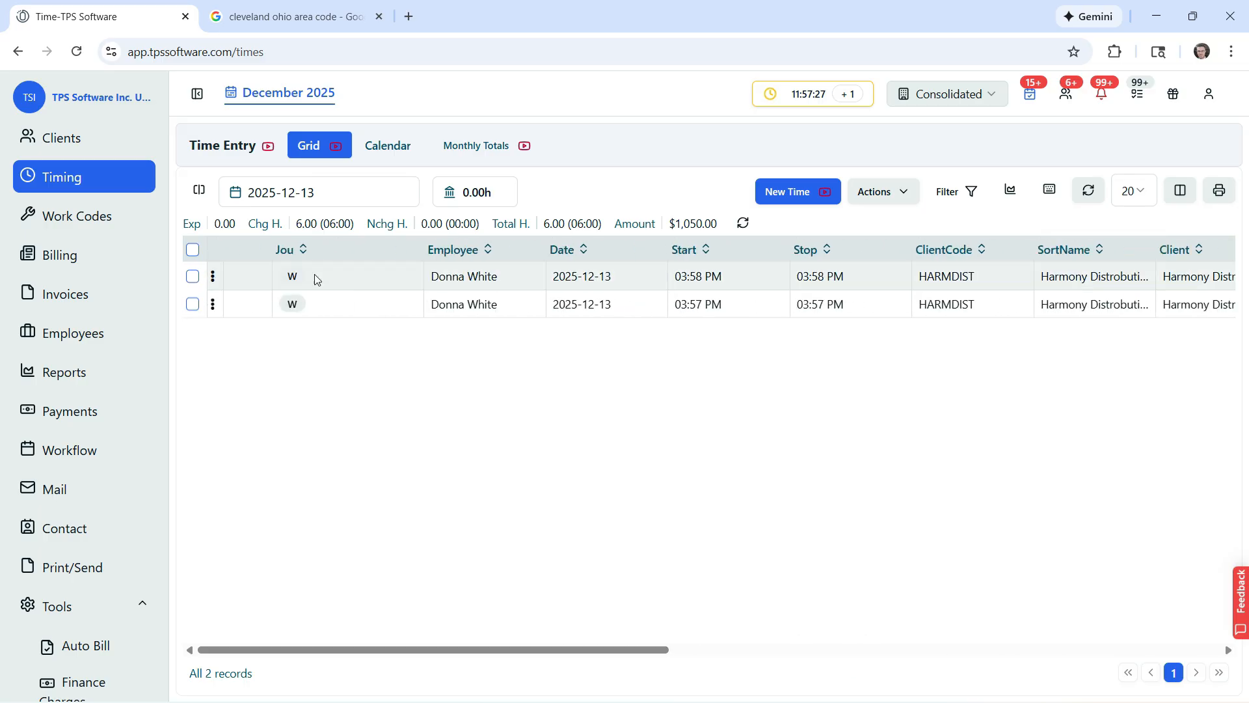
- Return to the billing list and filter it to Unbilled Only
{"action": "left_click", "coordinate": [68, 255]}
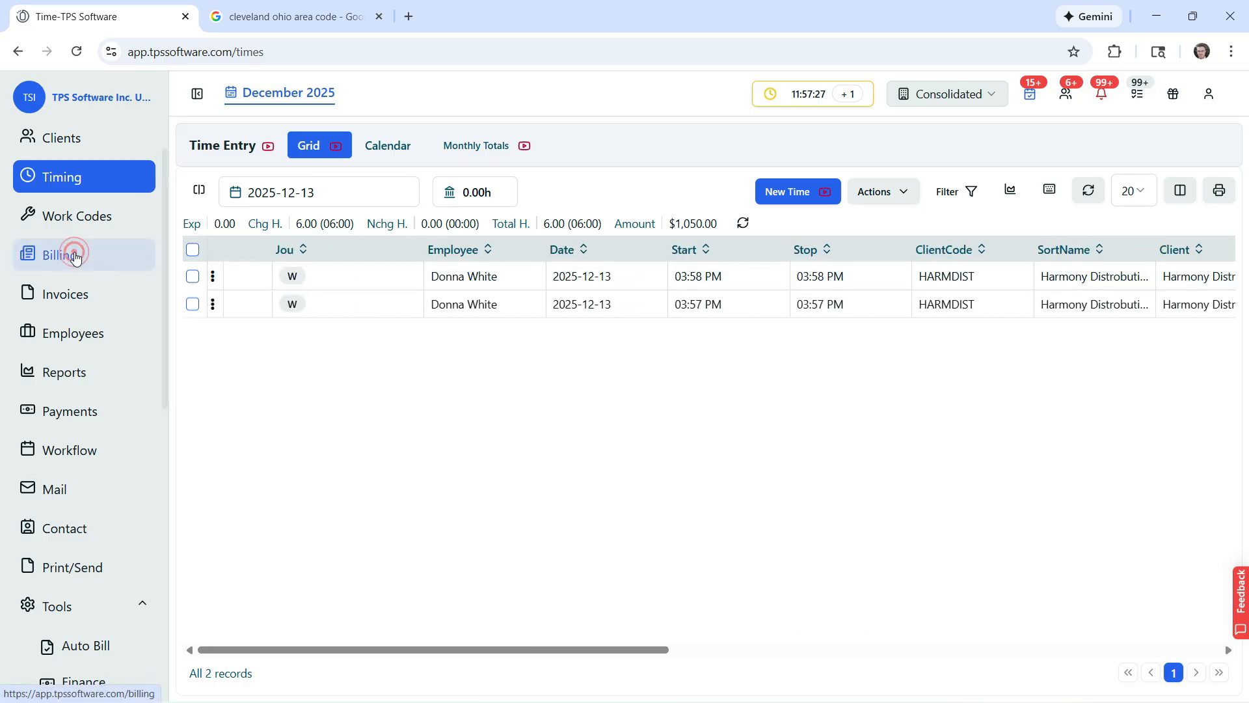
{"action": "left_click", "coordinate": [280, 226]}
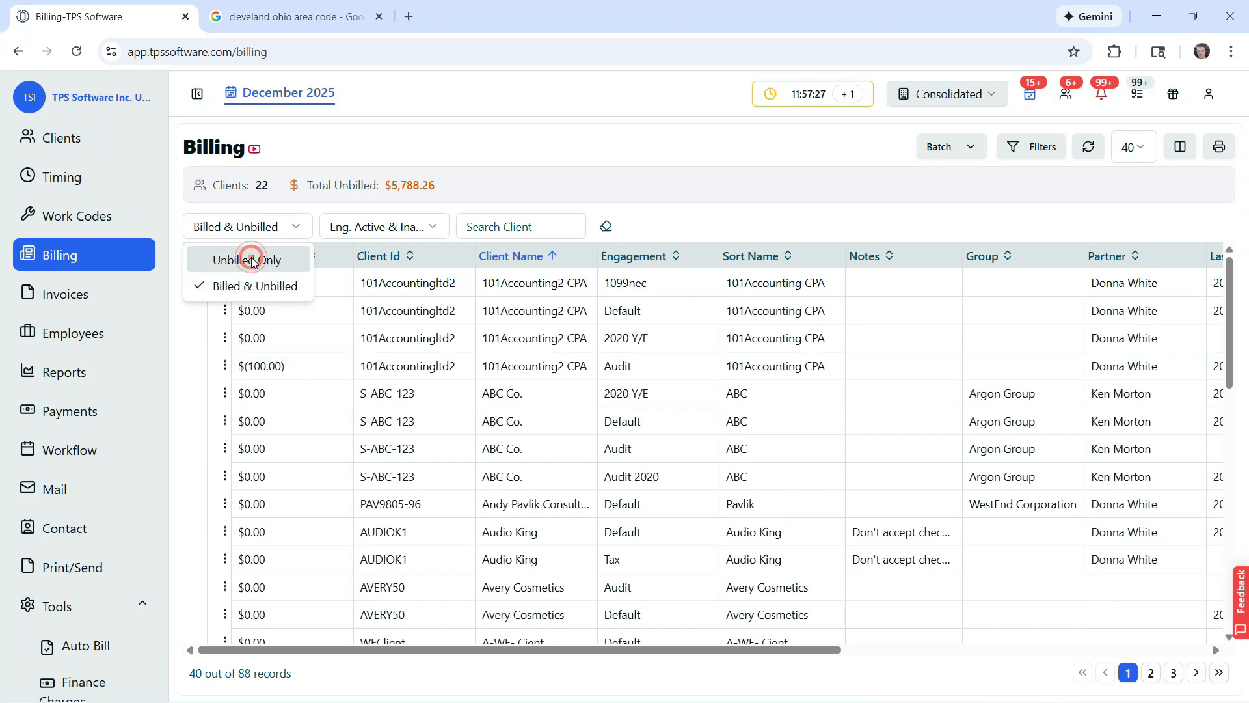
{"action": "left_click", "coordinate": [251, 256]}
{"action": "scroll", "coordinate": [562, 395], "scroll_direction": "down", "scroll_amount": 3}
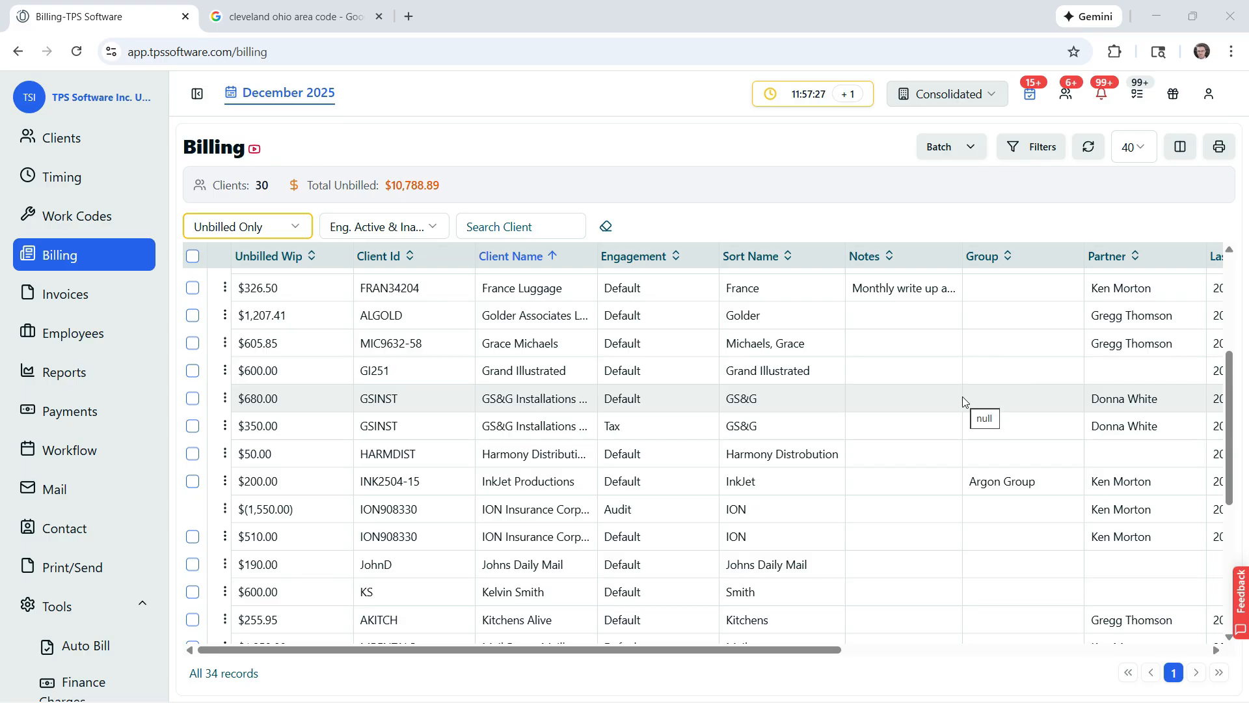
- Open a detail bill for Harmony Distribution and select both audit WIP entries and the $1,000.00 progress invoice
{"action": "left_click", "coordinate": [224, 453]}
{"action": "left_click", "coordinate": [176, 513]}
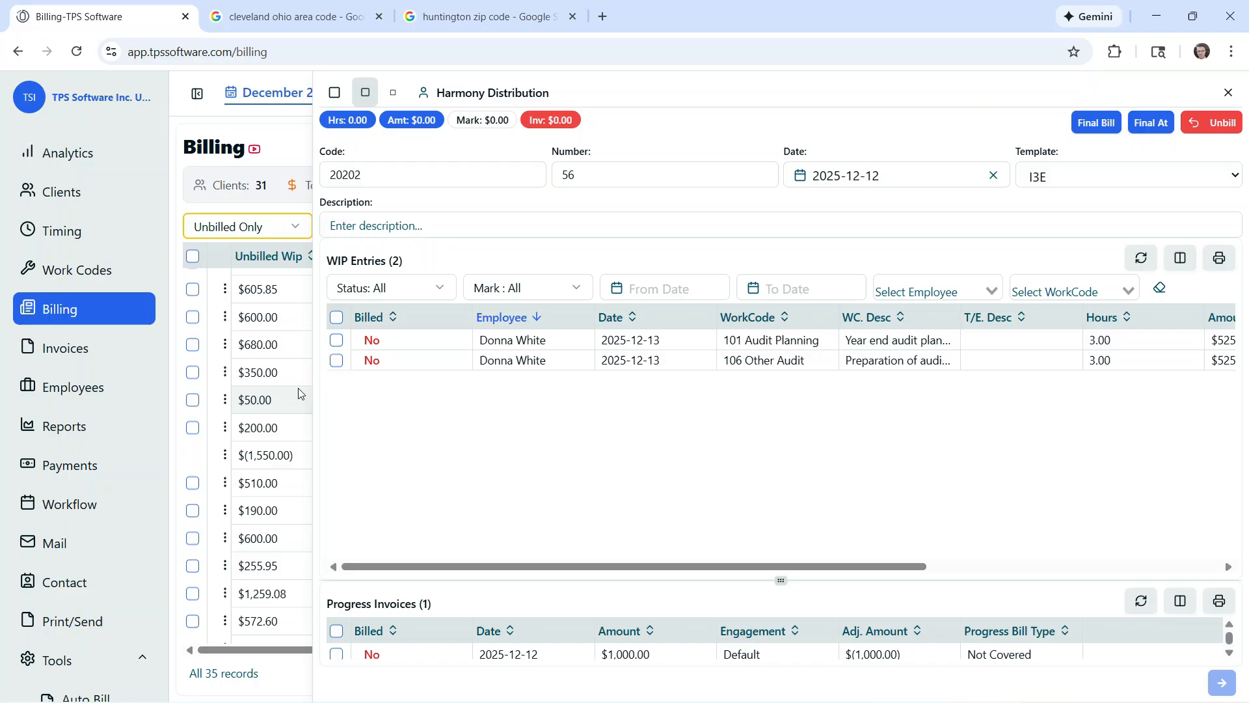
{"action": "left_click", "coordinate": [336, 340]}
{"action": "left_click", "coordinate": [336, 361]}
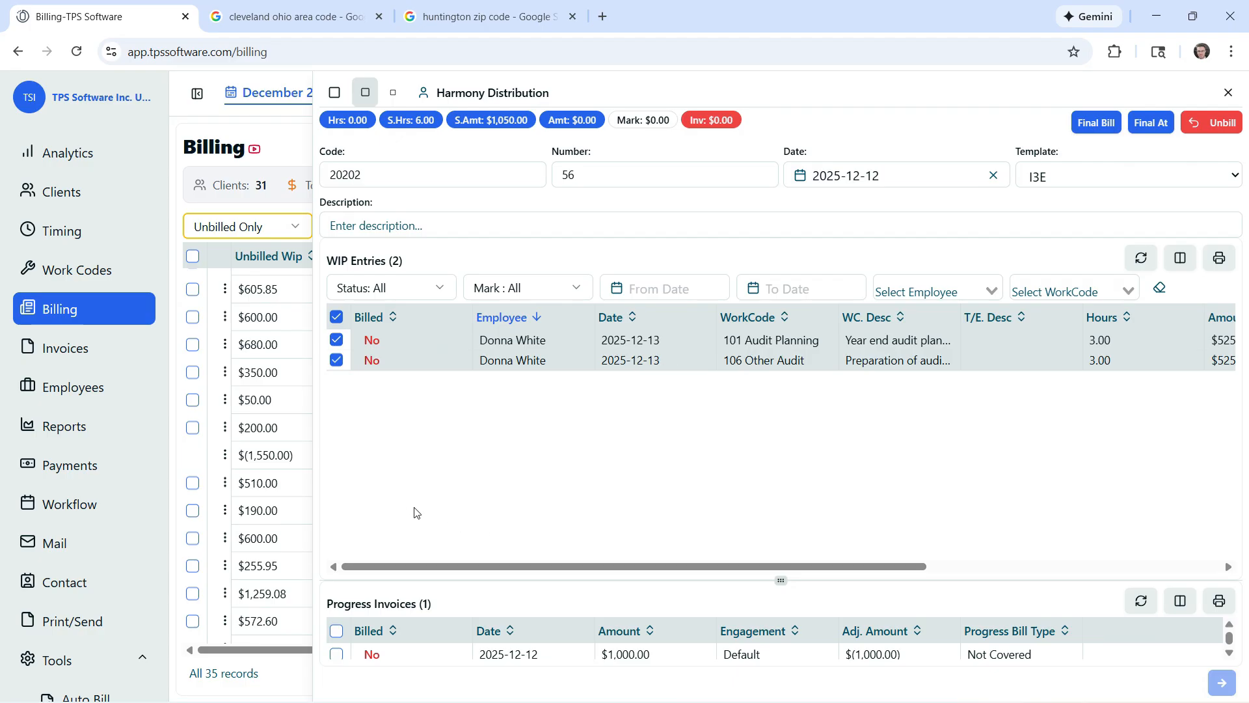
{"action": "left_click", "coordinate": [337, 656]}
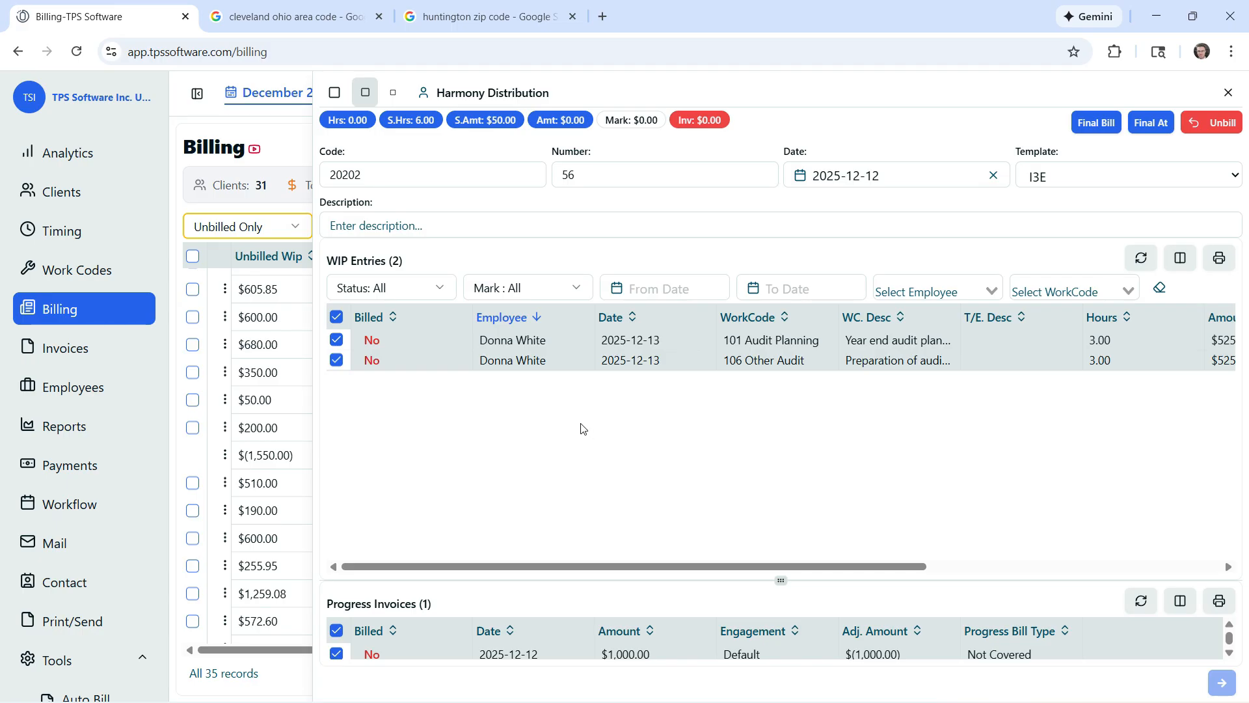
- Final-bill the selected entries at 0.00 and confirm the Bill At calculation
{"action": "left_click", "coordinate": [1150, 128]}
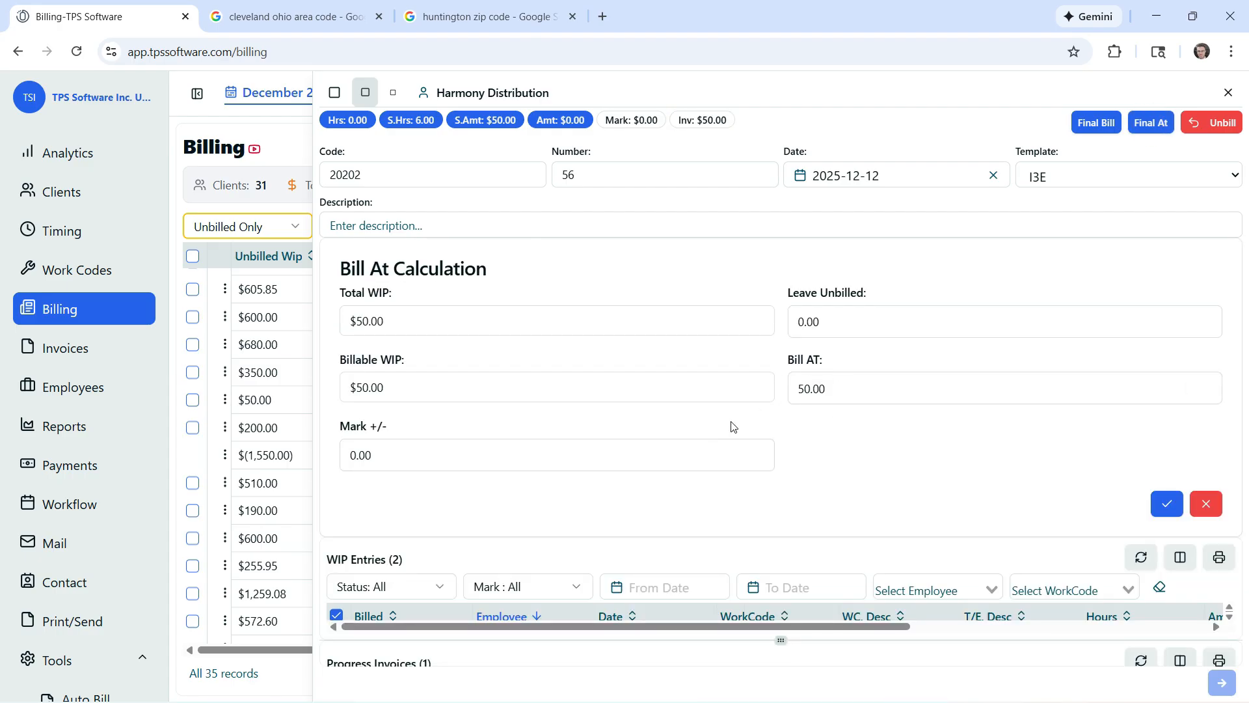
{"action": "left_click", "coordinate": [870, 391]}
{"action": "double_click", "coordinate": [818, 391]}
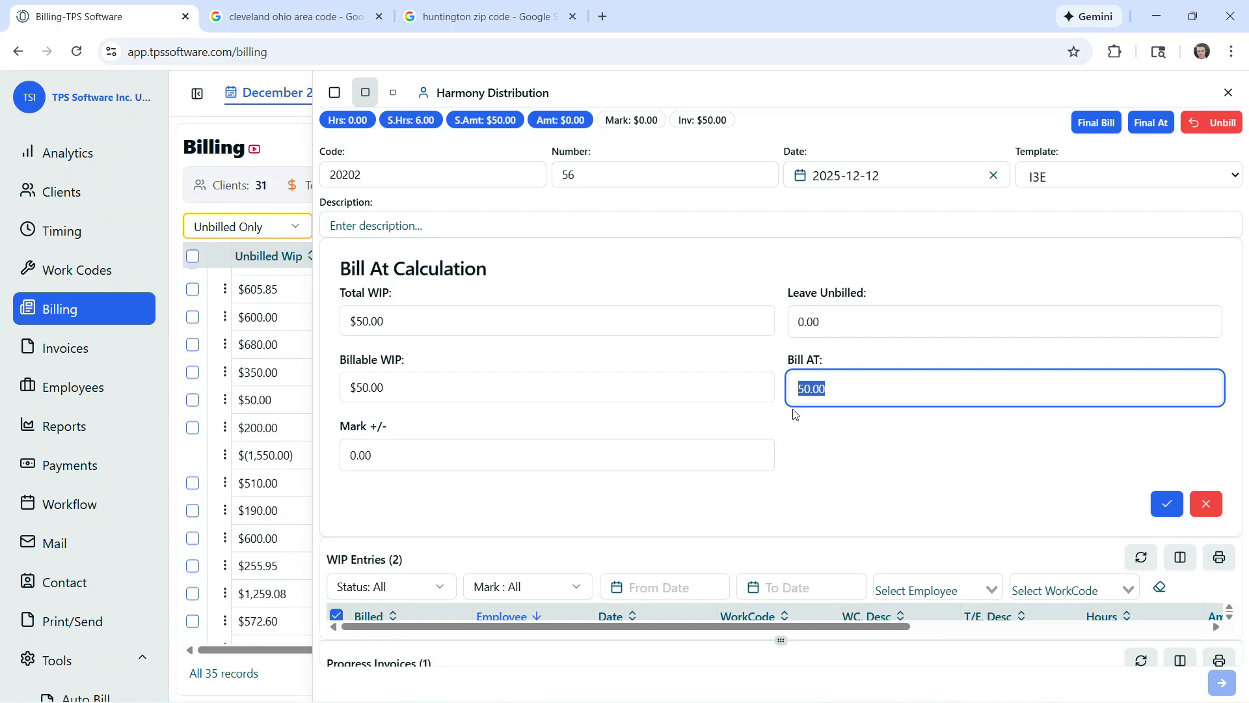
{"action": "type", "text": "0"}
{"action": "left_click", "coordinate": [515, 496]}
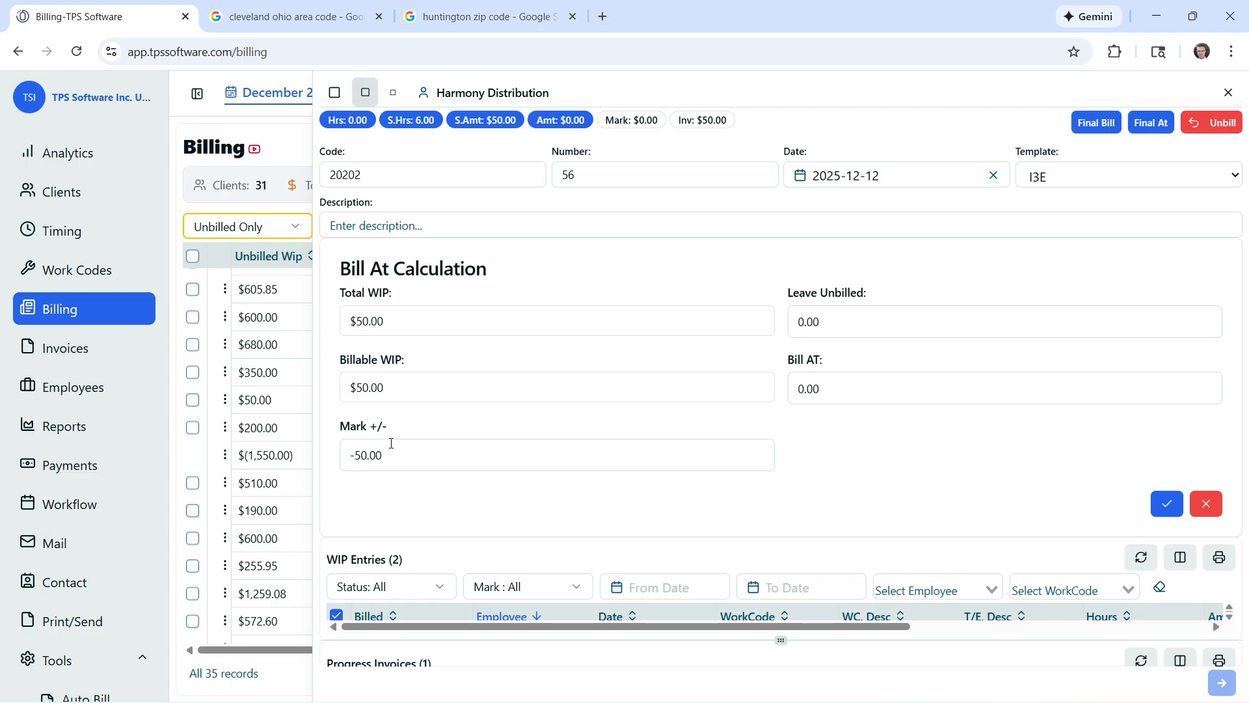
{"action": "left_click", "coordinate": [1166, 505]}
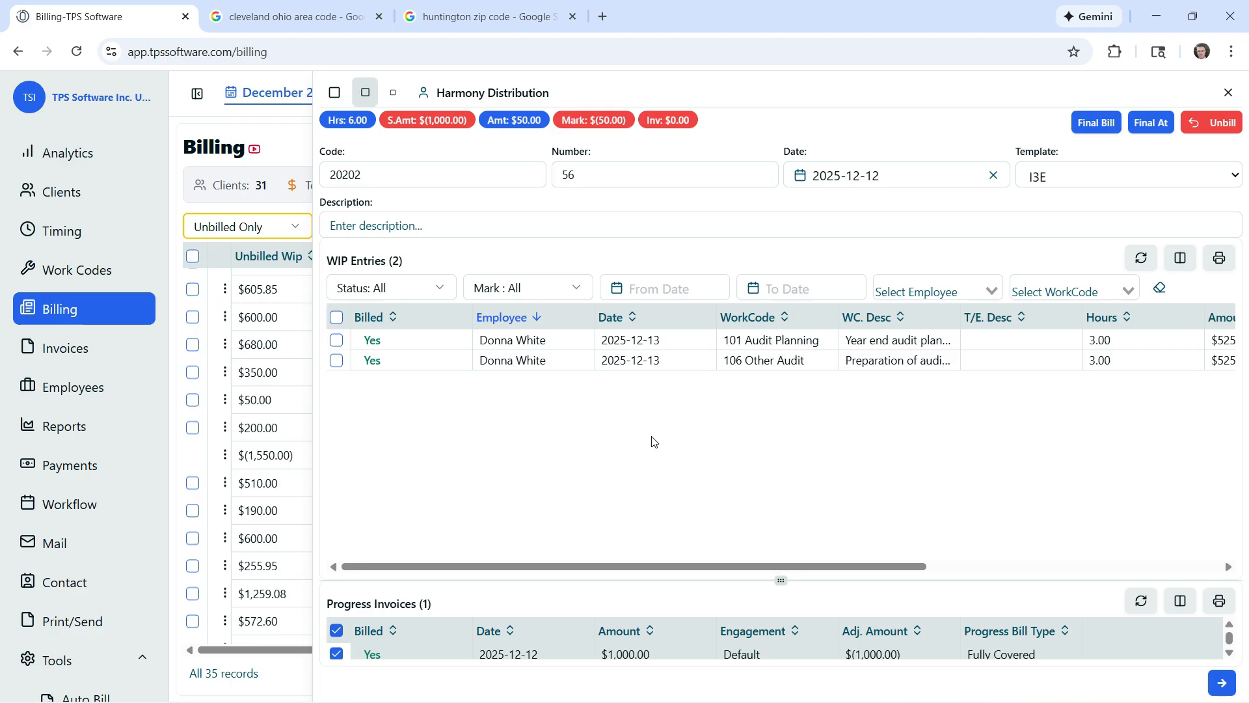
- Continue to the billing paragraphs and add the work descriptions of the Audit Planning and Other Audit entries
{"action": "left_click", "coordinate": [1222, 685]}
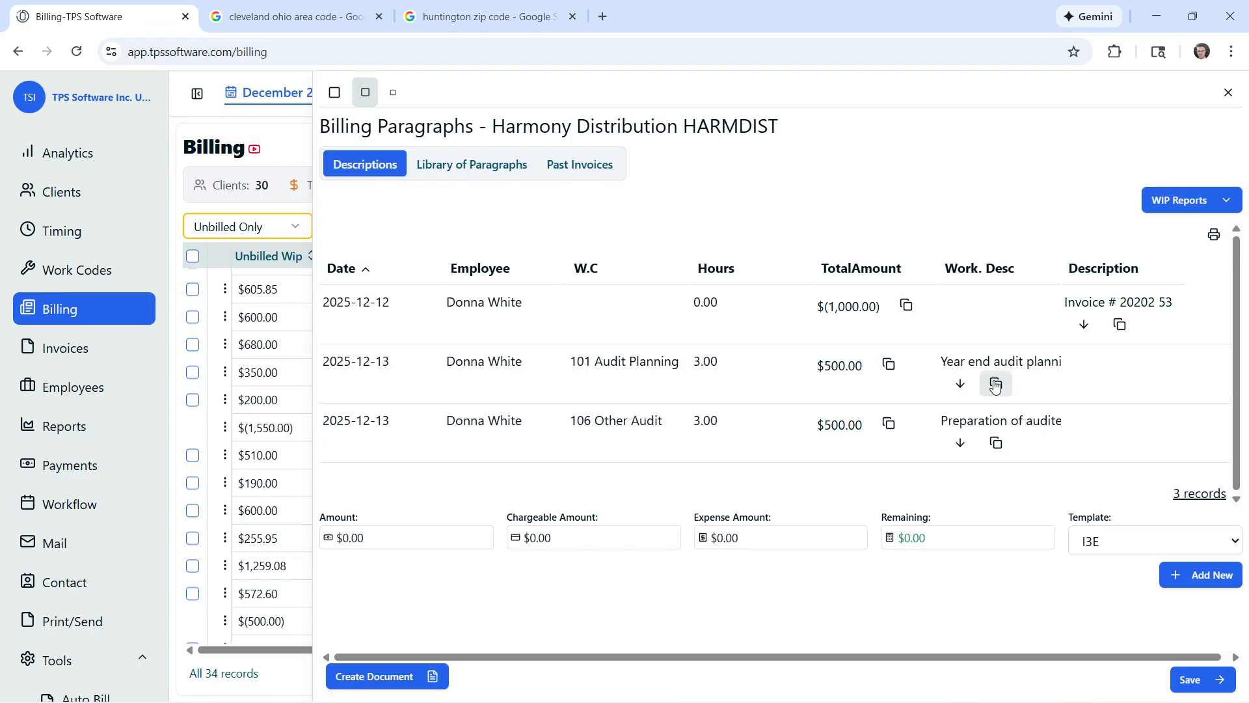
{"action": "left_click", "coordinate": [960, 383]}
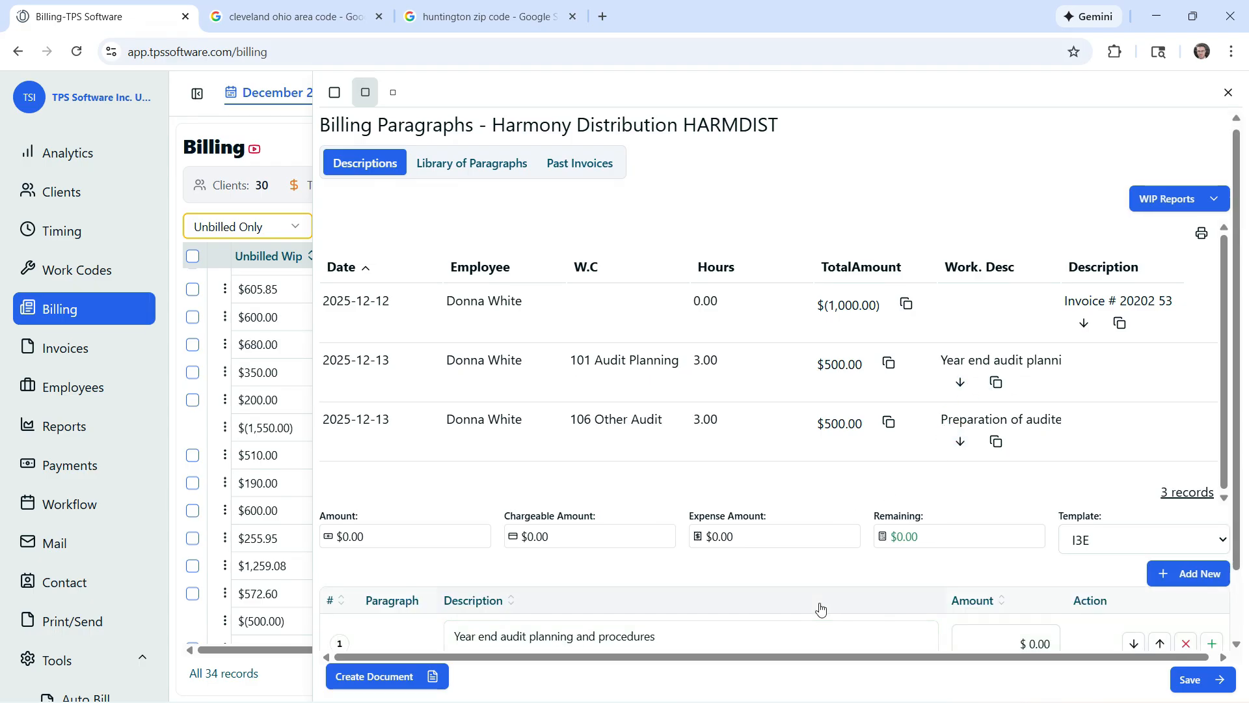
{"action": "scroll", "coordinate": [819, 608], "scroll_direction": "down", "scroll_amount": 2}
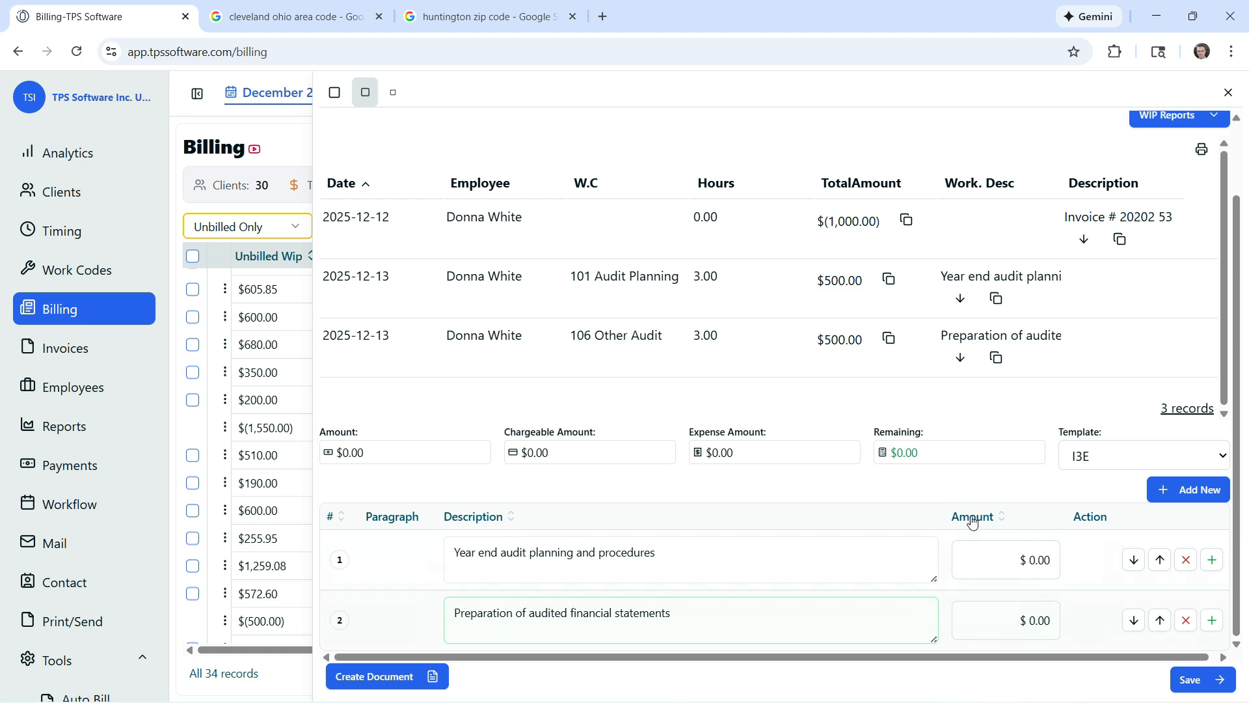
- Create the document for the final invoice and save the bill
{"action": "left_click", "coordinate": [378, 677]}
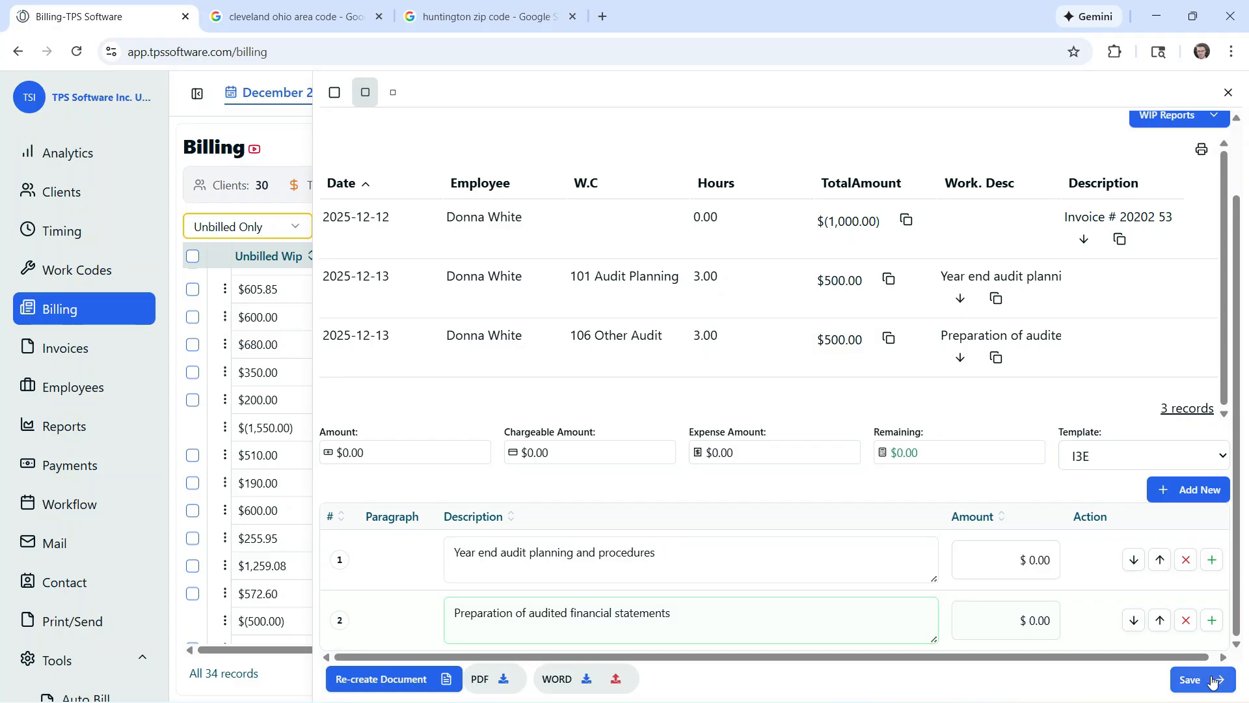
{"action": "left_click", "coordinate": [1199, 685]}
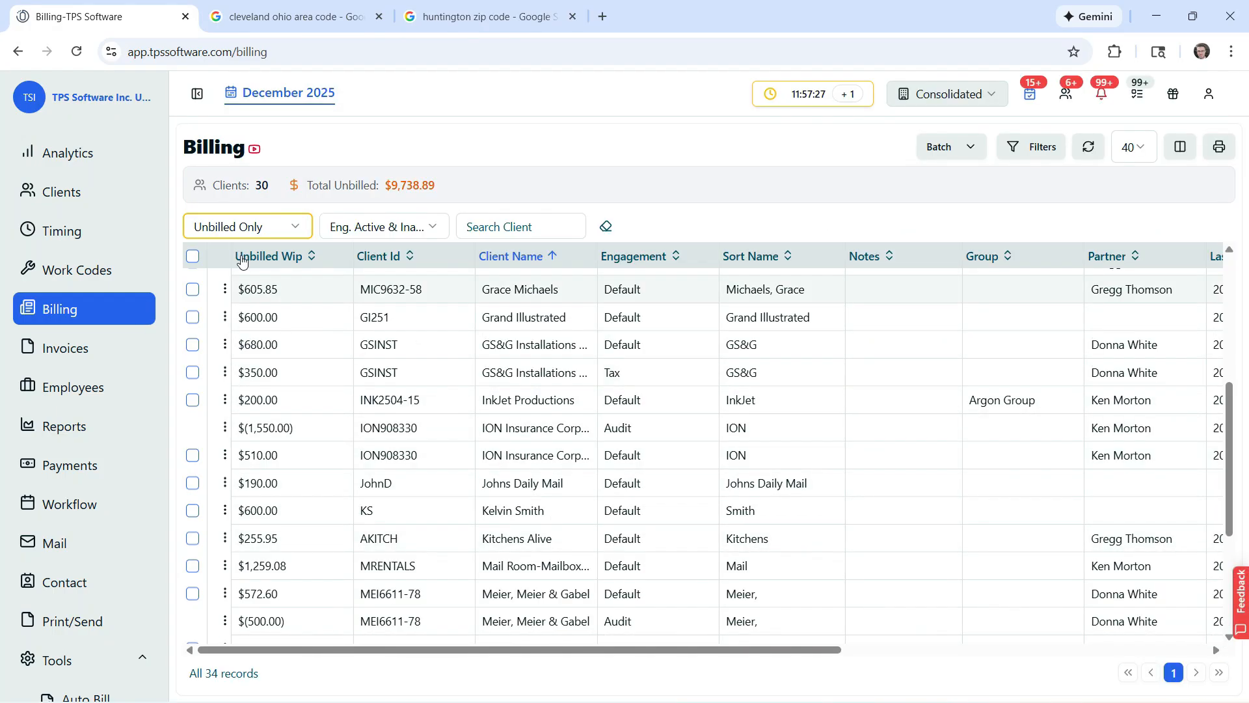
- Set the billing list to Billed & Unbilled and search the clients for "harm"
{"action": "left_click", "coordinate": [283, 230]}
{"action": "left_click", "coordinate": [251, 286]}
{"action": "left_click", "coordinate": [514, 222]}
{"action": "type", "text": "harm"}
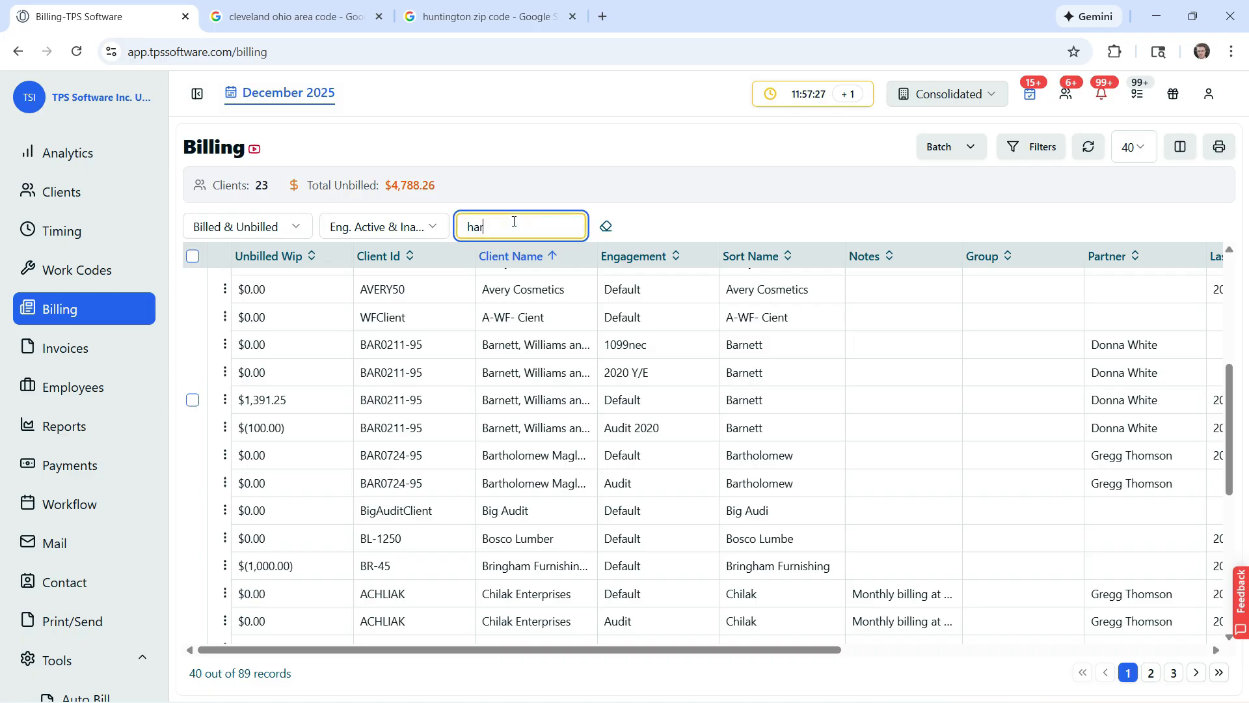